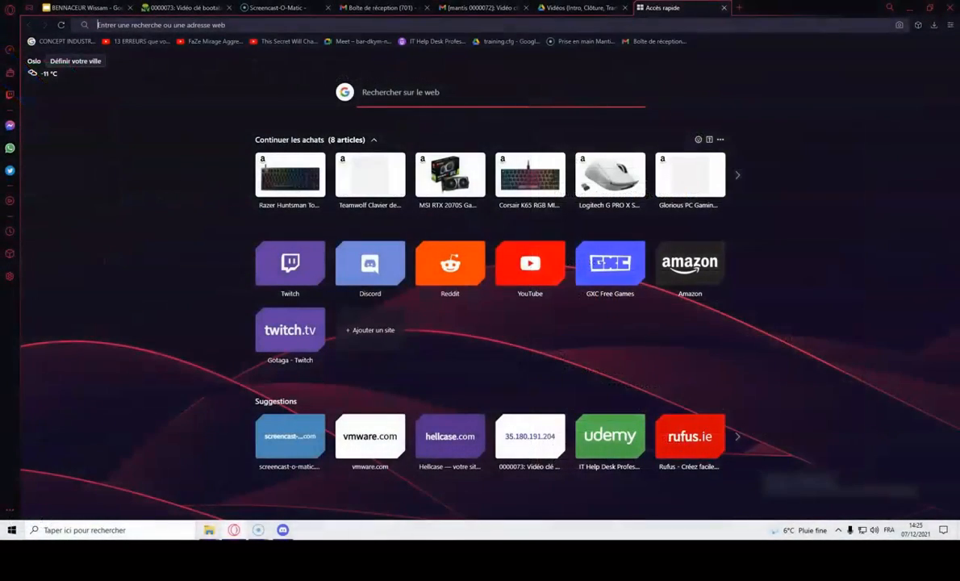
Step: Search the web for rufus and open the official rufus.ie site
type("rufus")
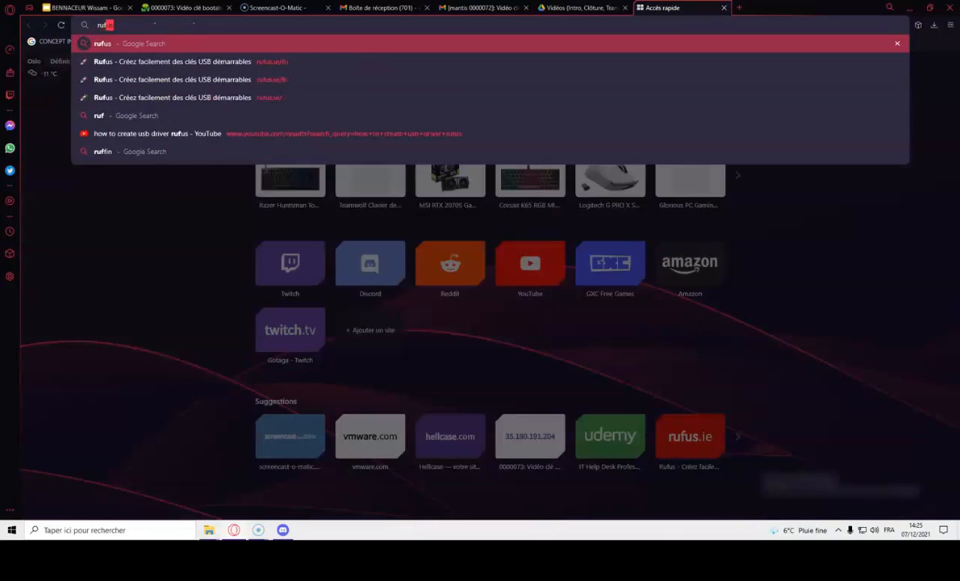
key("Return")
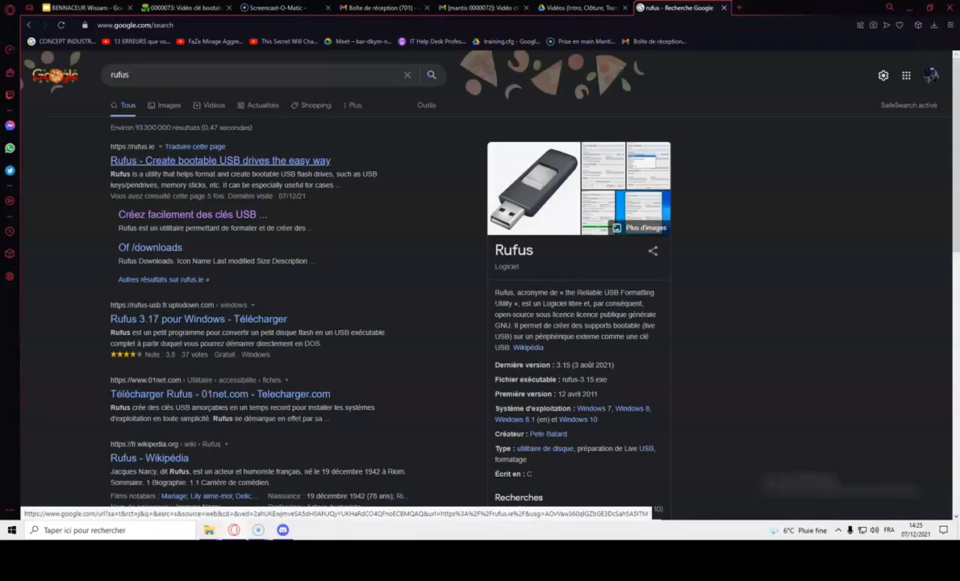
left_click(220, 160)
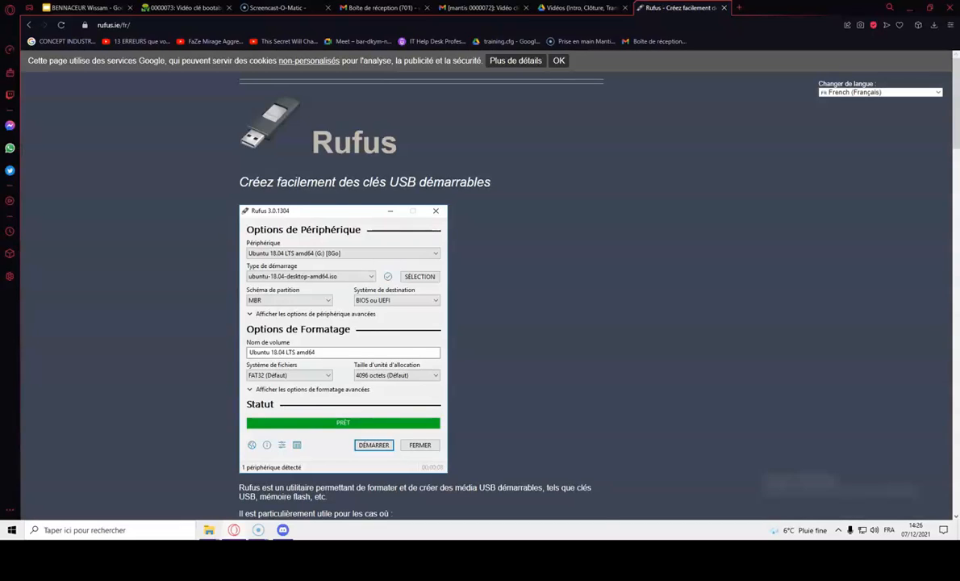
Step: Download Rufus 3.17 to the desktop and launch the downloaded executable
scroll(419, 282, "down", 9)
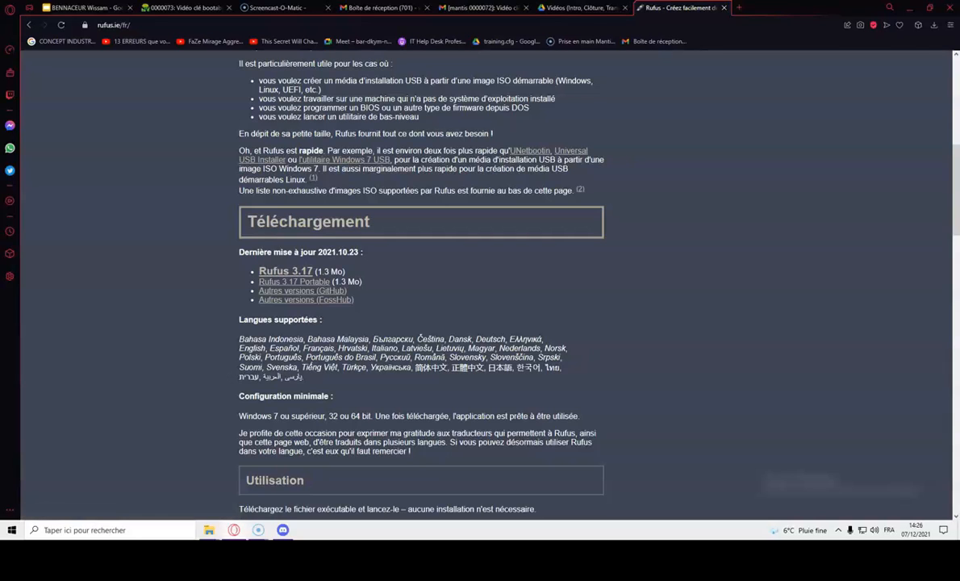
left_click(286, 272)
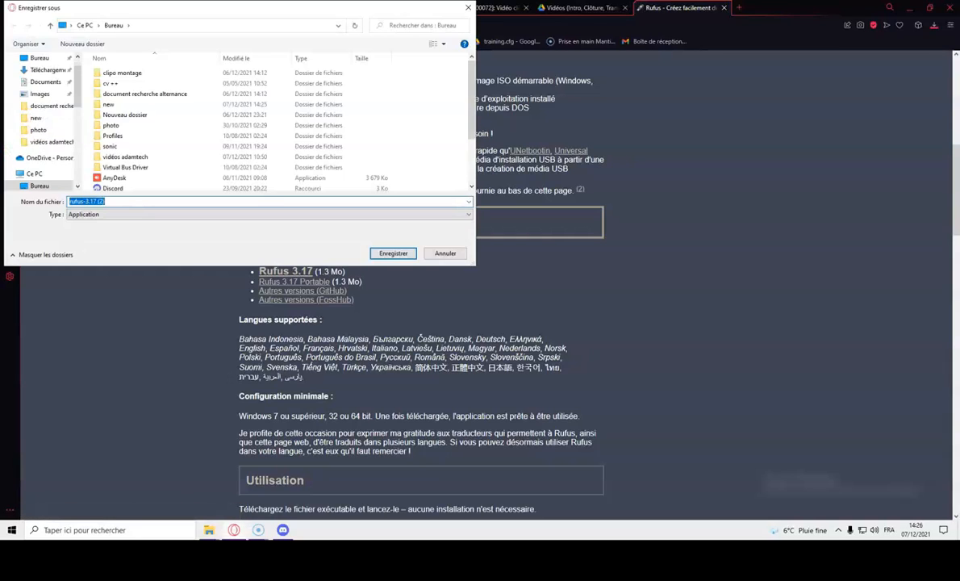
key("Return")
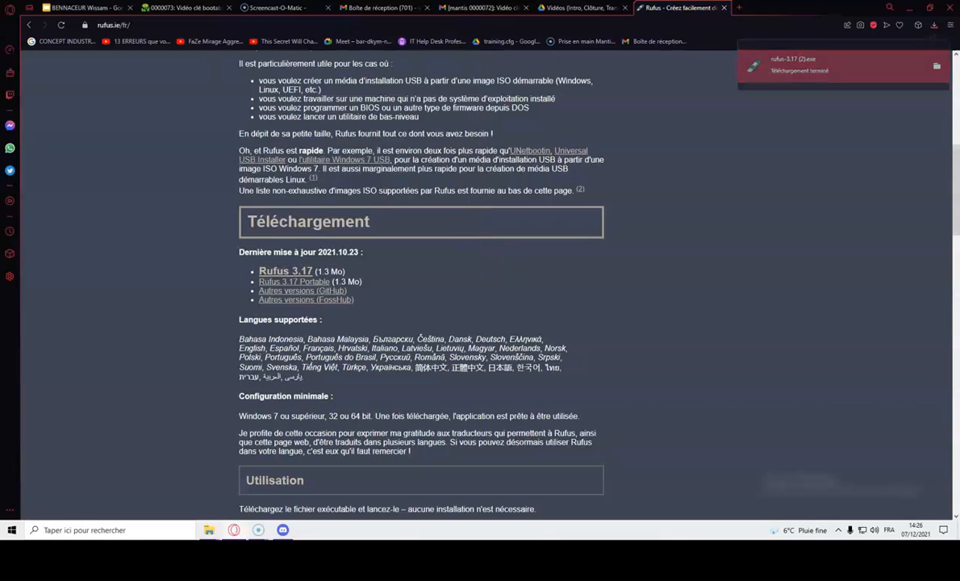
left_click(791, 64)
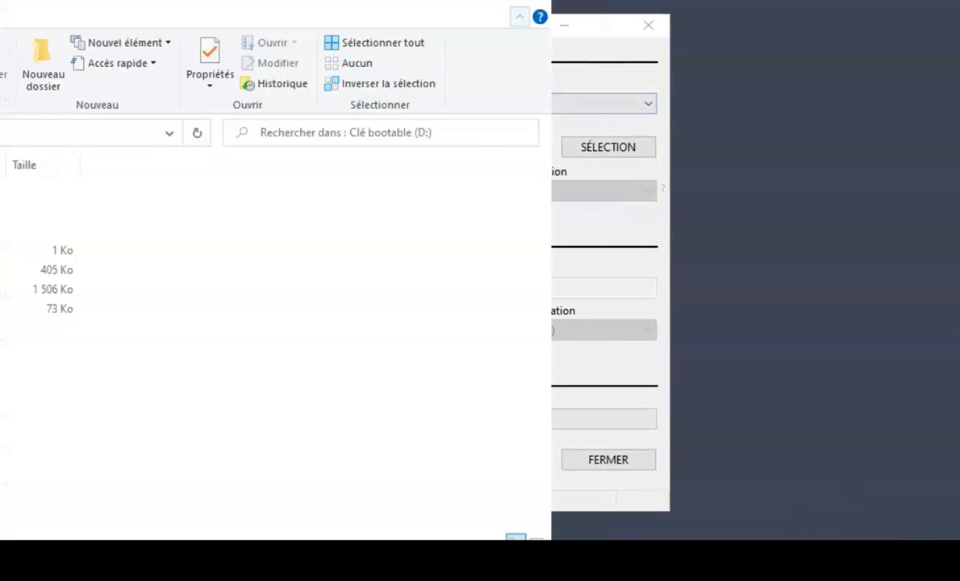
Step: Close the USB drive's folder window and choose Clé bootable (D:) [32 Go] as the Rufus device
left_click(530, 2)
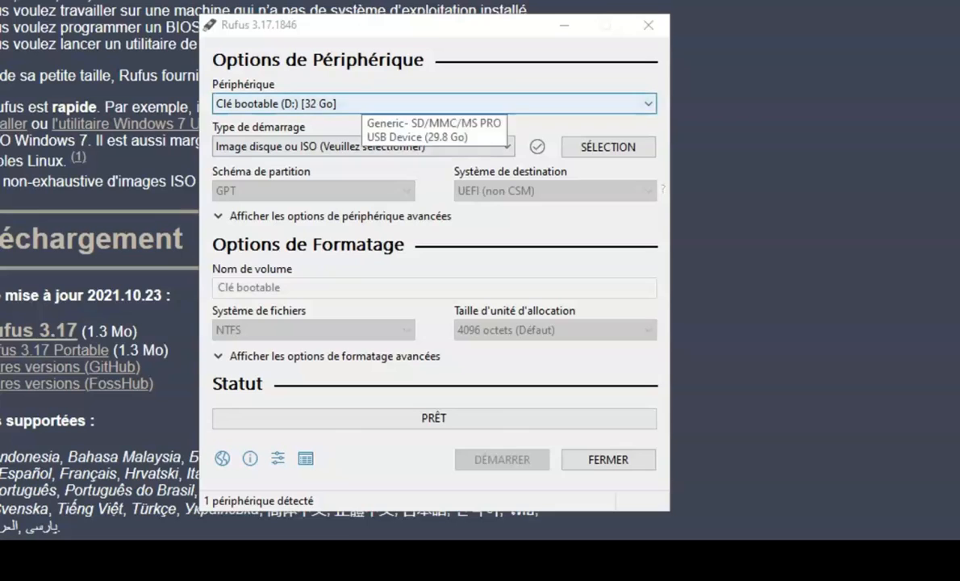
left_click(363, 102)
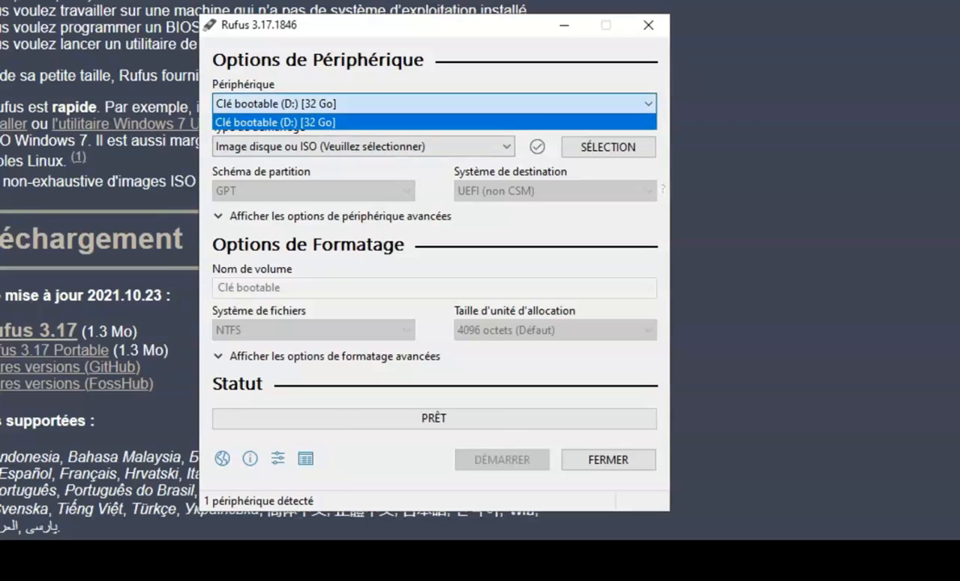
left_click(363, 104)
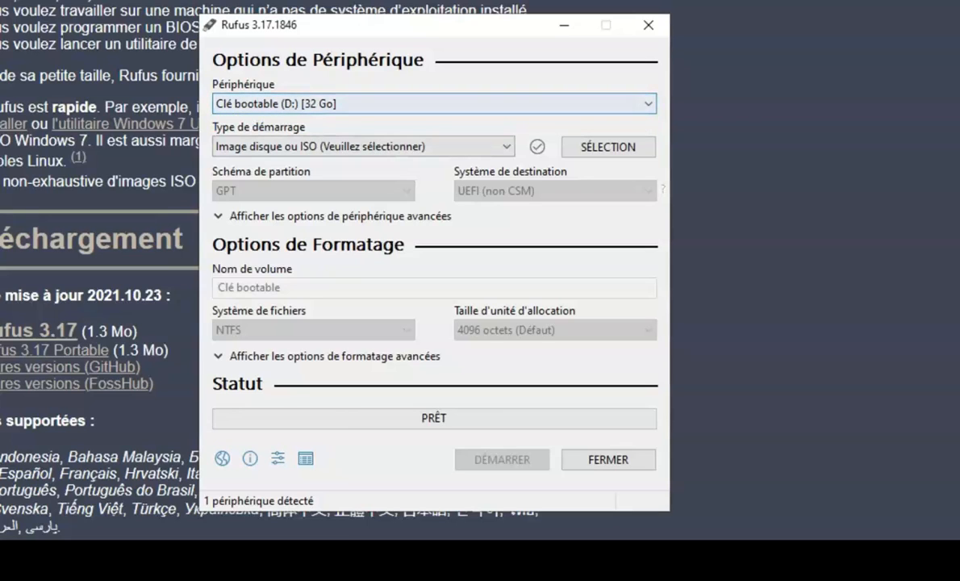
Step: Set the boot type to disk or ISO image and load Win10_21H1_French_x64.iso
left_click(362, 146)
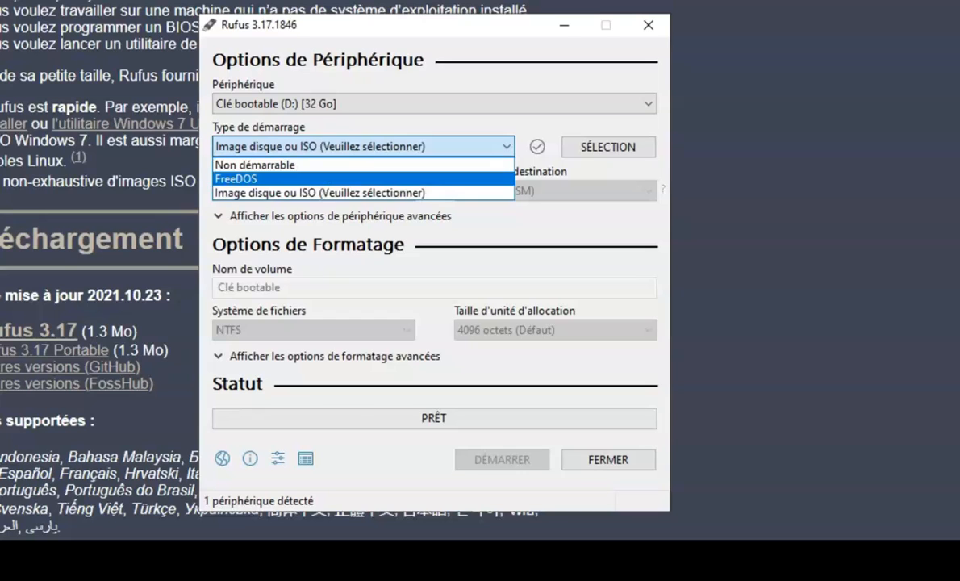
left_click(362, 193)
left_click(598, 142)
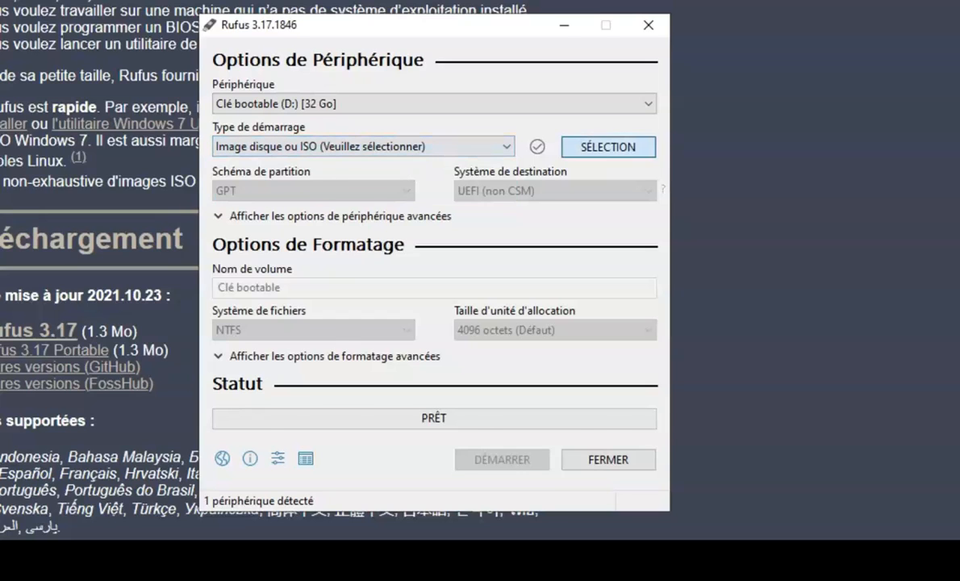
double_click(450, 218)
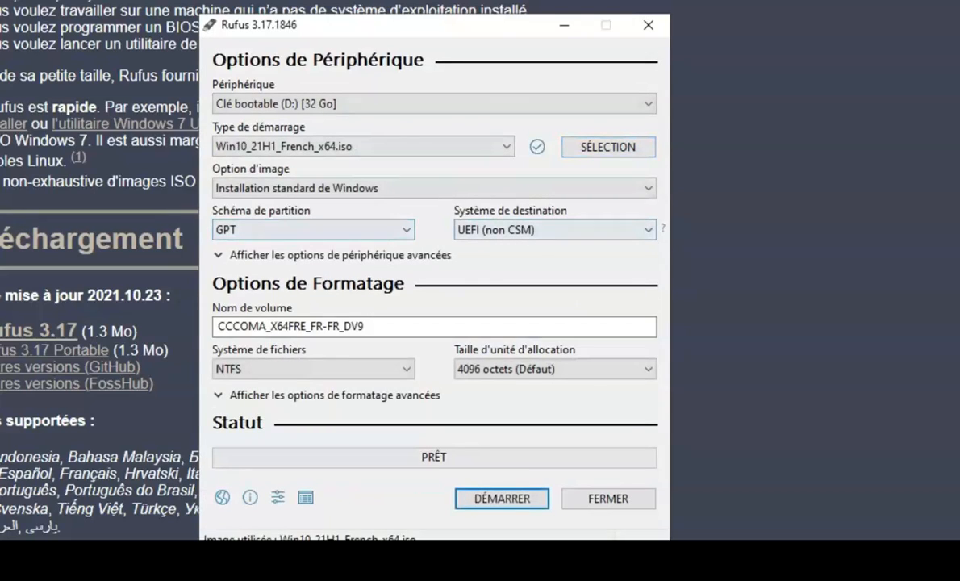
Step: Rename the volume as "Clé boot"
left_click_drag(365, 327, 215, 326)
key("BackSpace")
type("Clé")
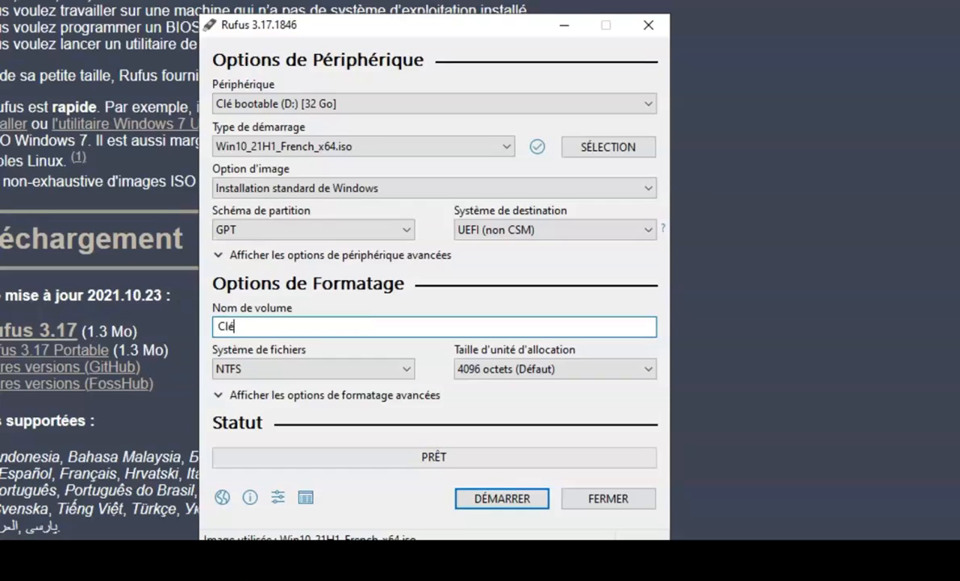
type(" boota")
key("BackSpace")
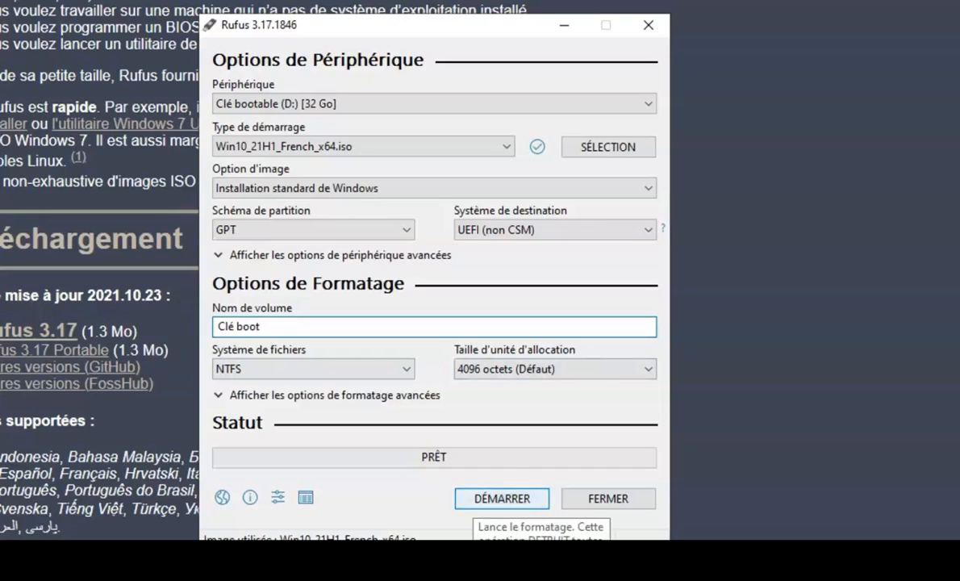
Step: Start writing the bootable USB drive, accept erasing all its data, and dismiss the insert-disk prompt
left_click(496, 499)
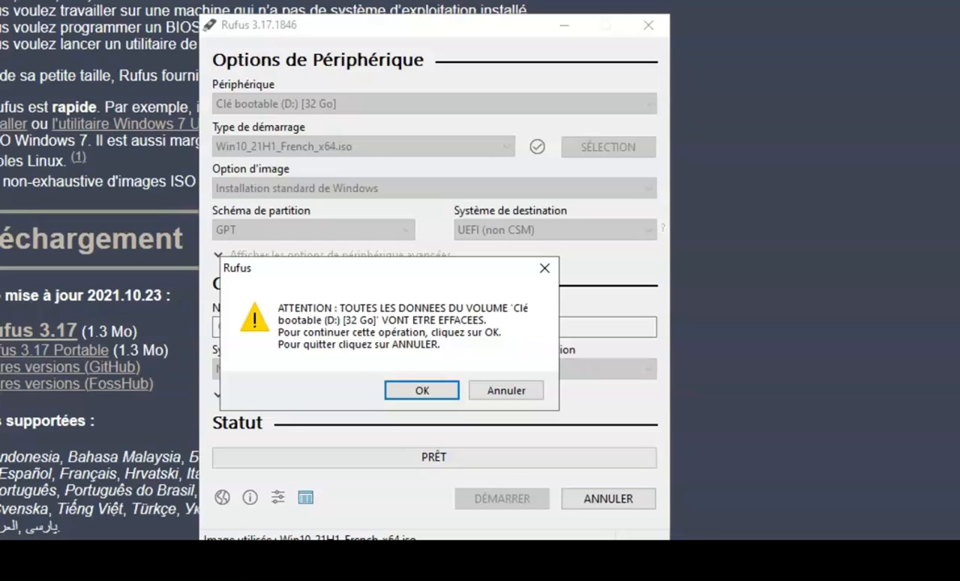
key("Return")
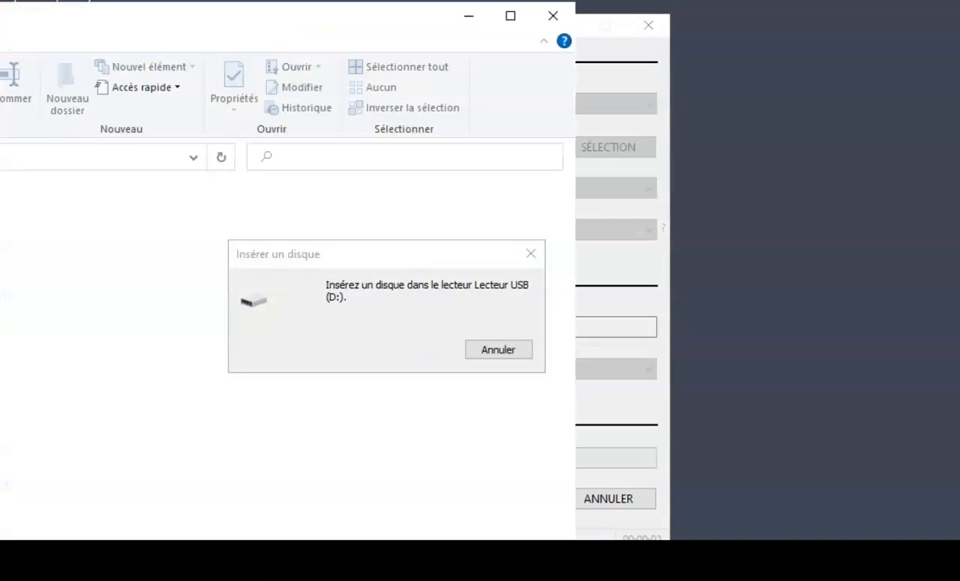
left_click(530, 253)
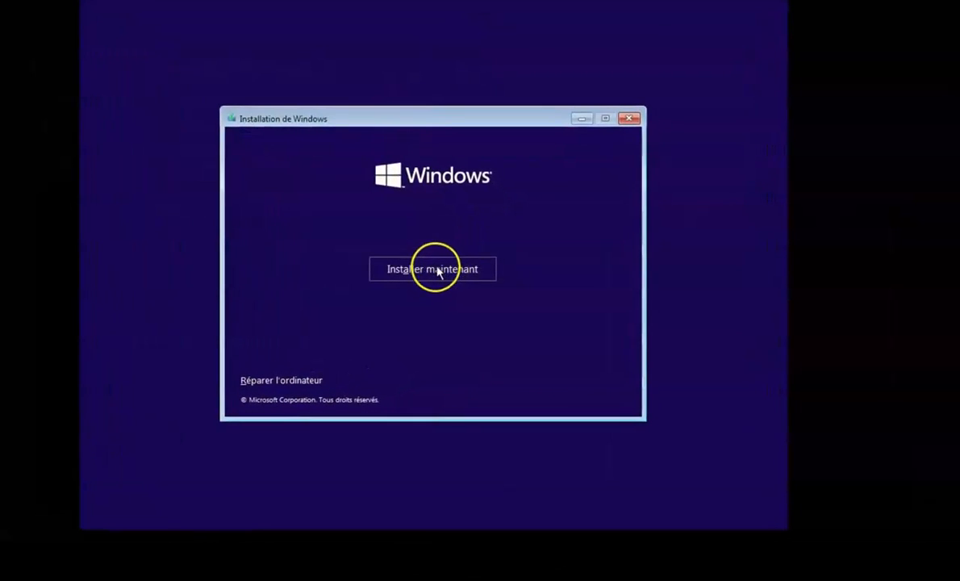
Step: Start the Windows installation without a product key and choose Windows 10 Professionnel as the operating system
left_click(419, 269)
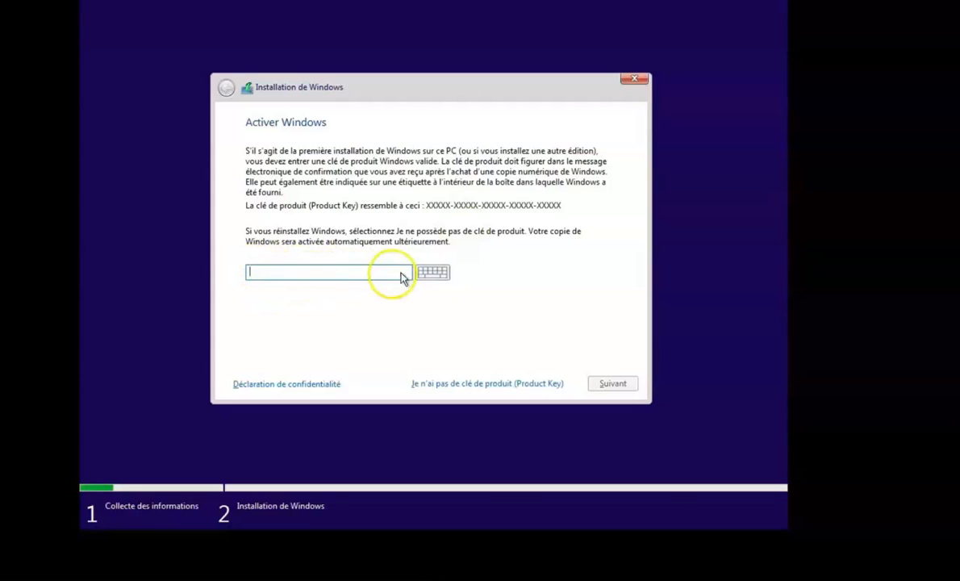
left_click(481, 383)
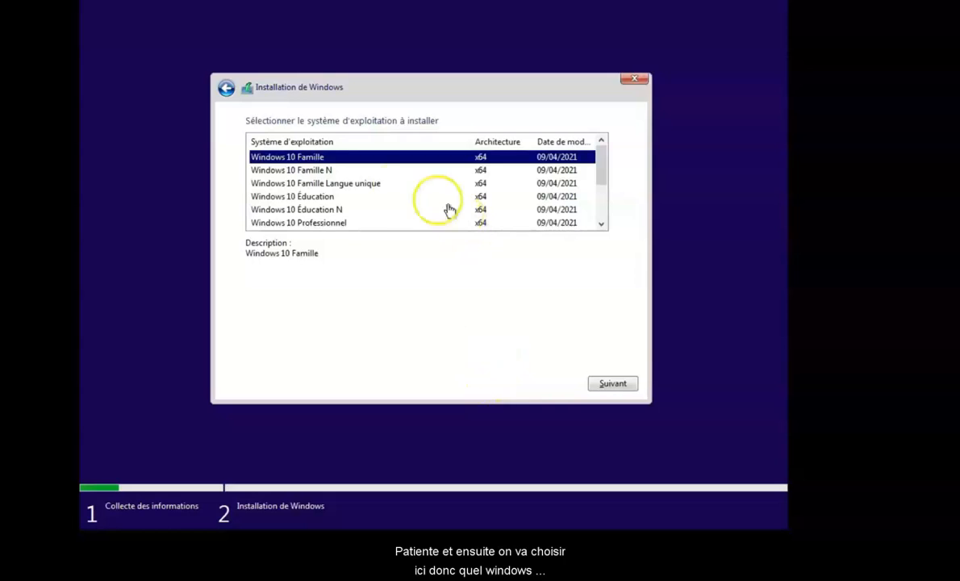
scroll(403, 190, "down", 1)
left_click(357, 196)
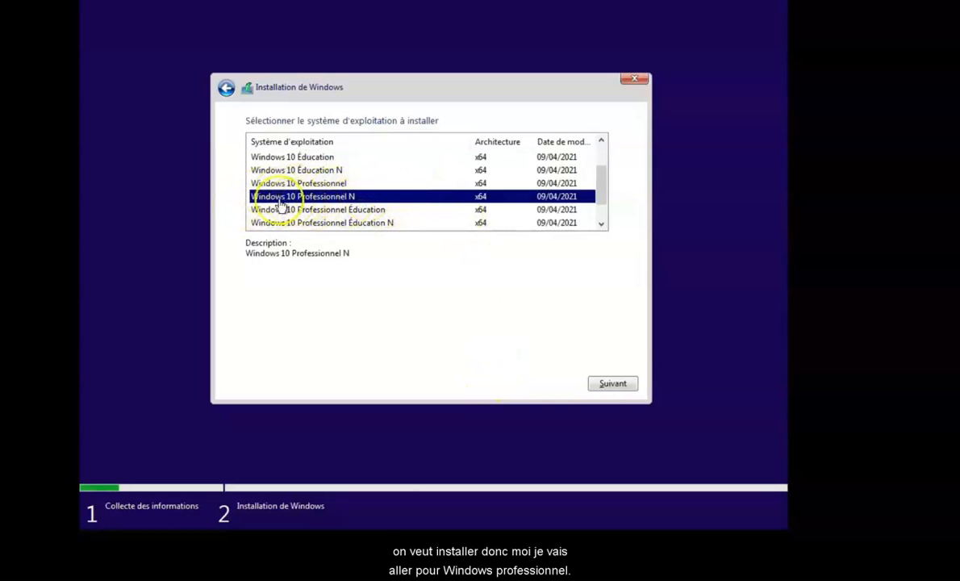
left_click(300, 185)
left_click(611, 382)
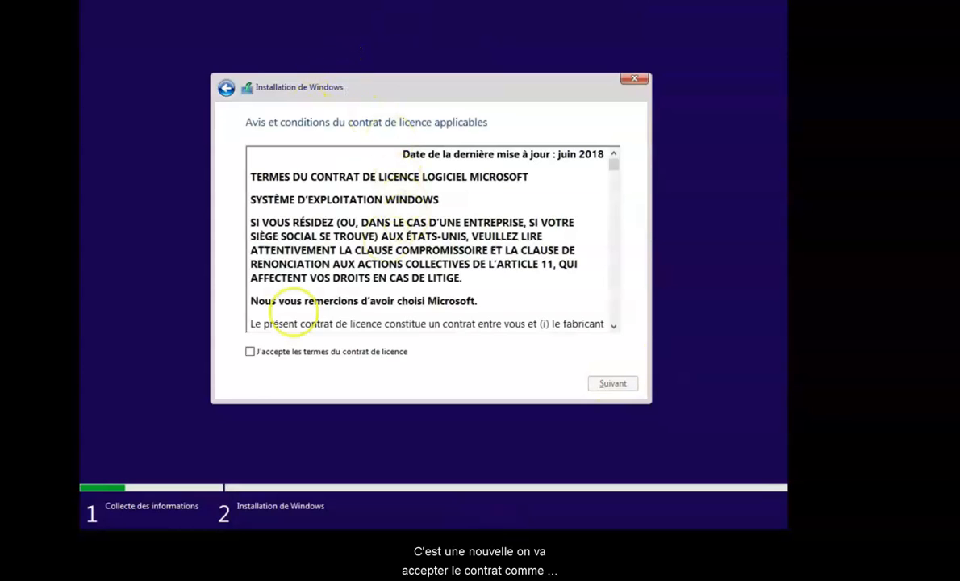
Step: Accept the licence terms and start a custom, Windows-only installation on the unallocated space of Lecteur 0
left_click(251, 352)
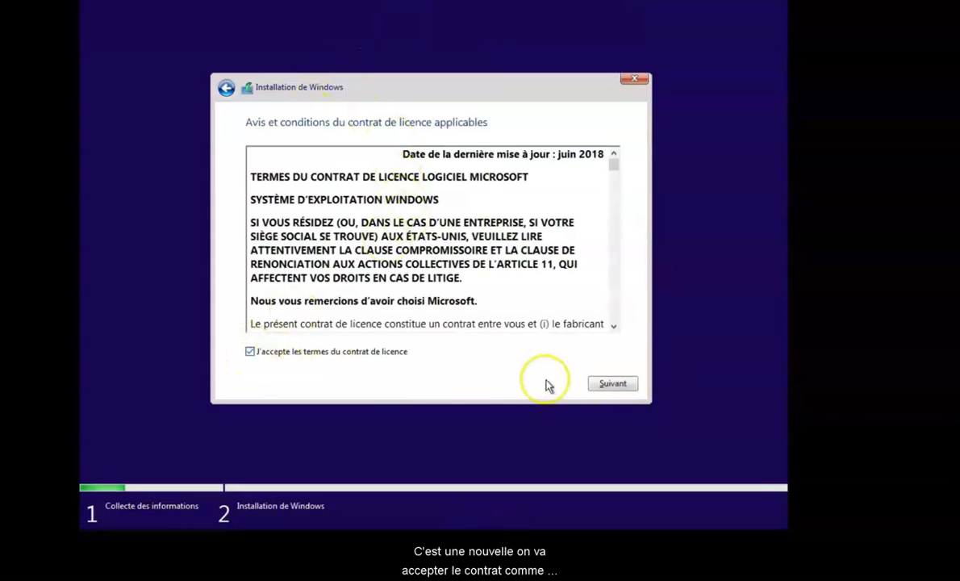
left_click(599, 388)
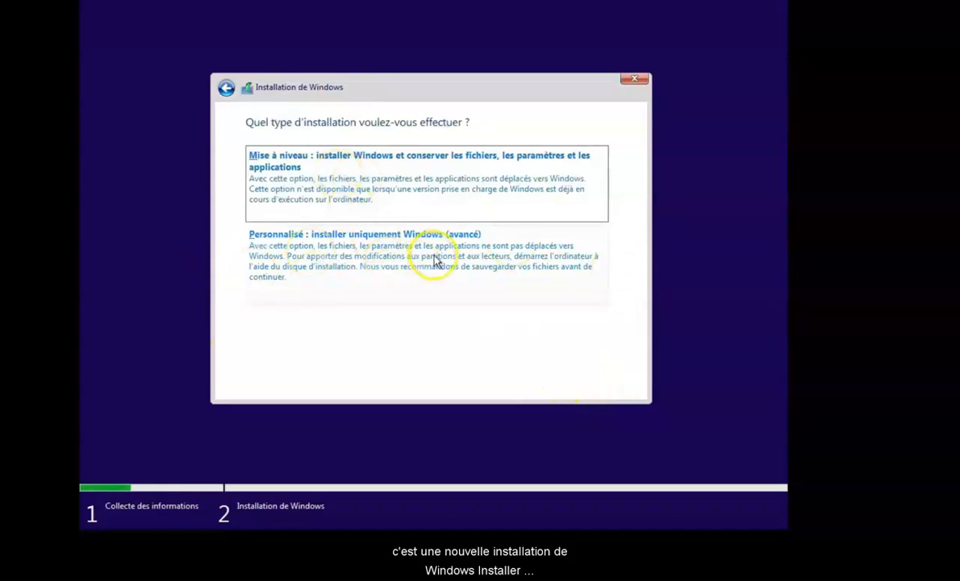
left_click(309, 259)
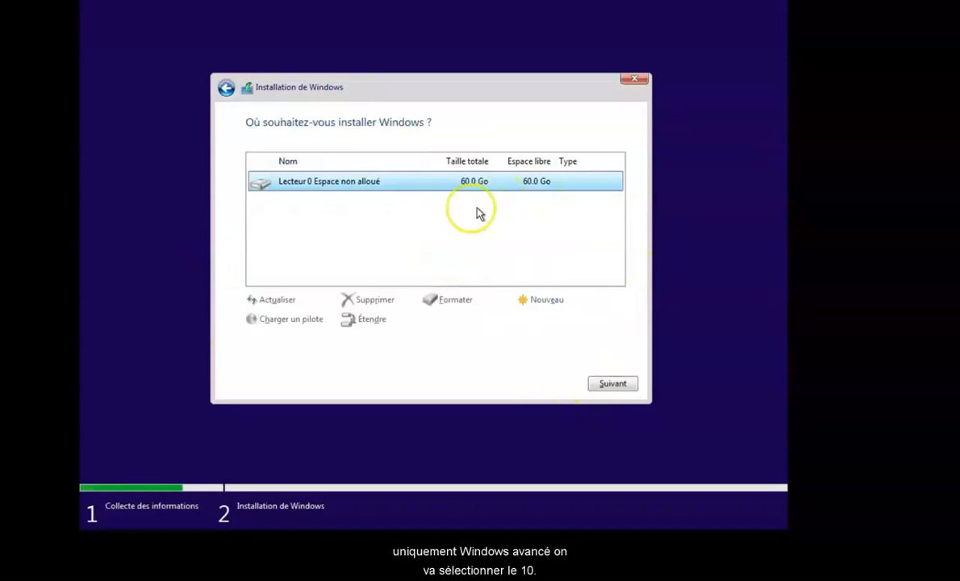
left_click(615, 384)
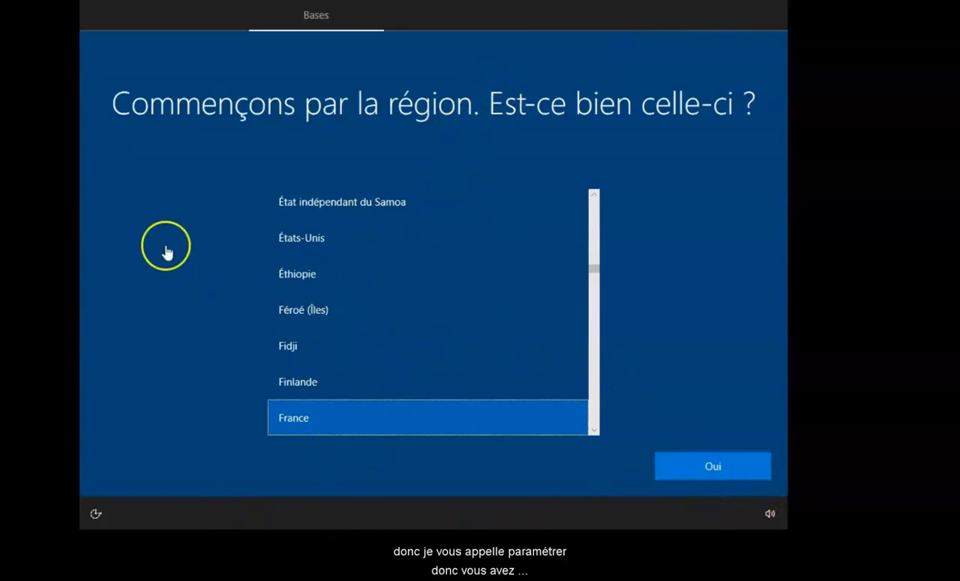
Step: Confirm France as the region and Français as the keyboard layout, without adding a second layout
left_click(715, 470)
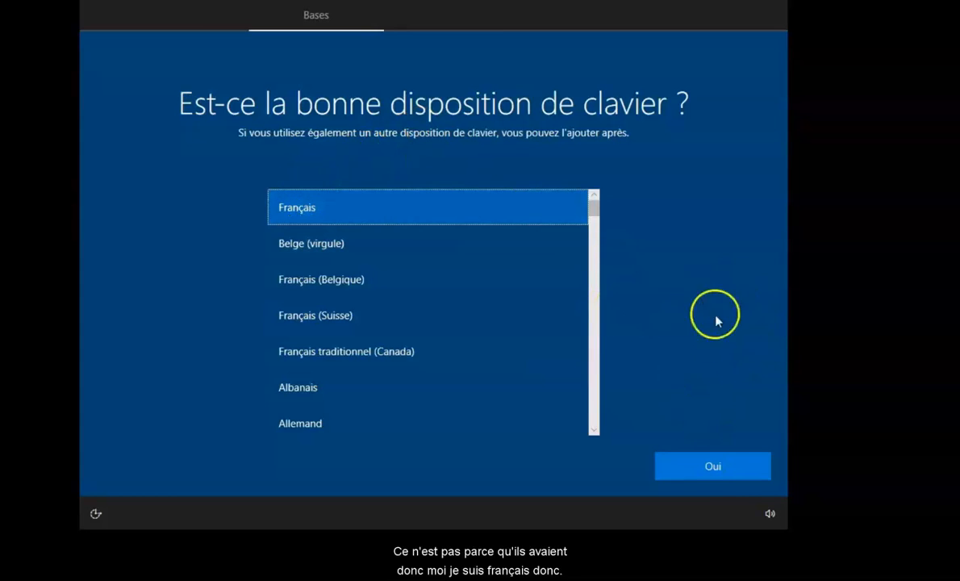
left_click(736, 477)
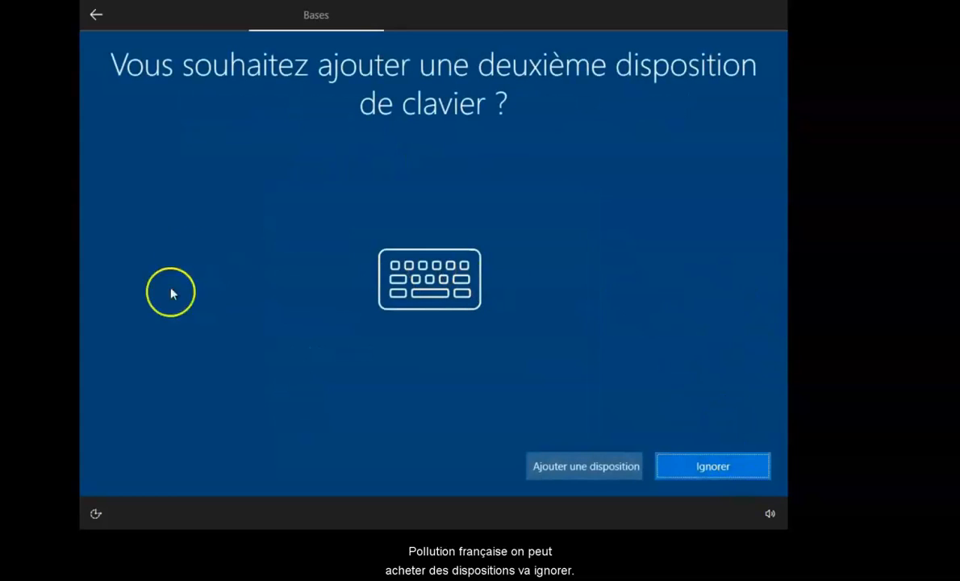
left_click(709, 468)
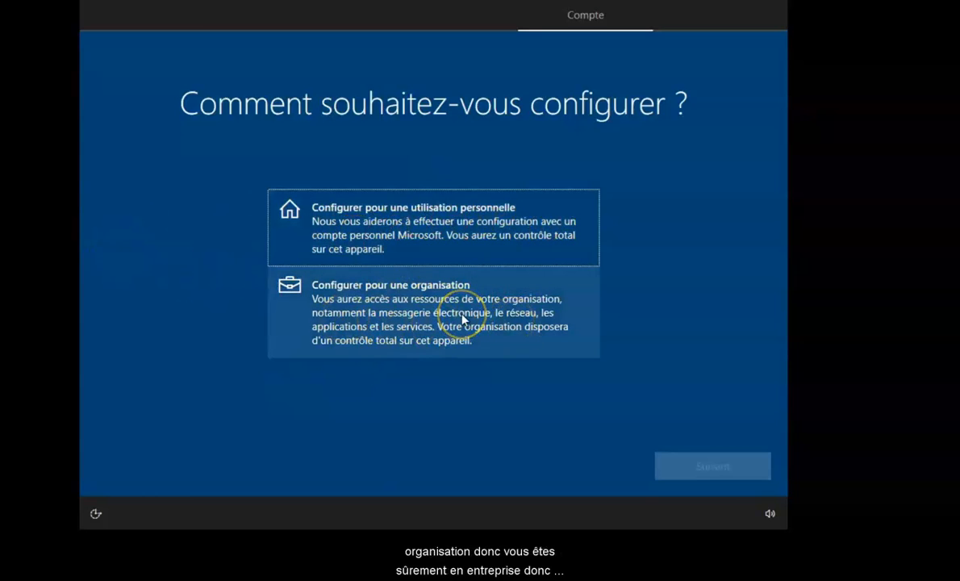
left_click(471, 247)
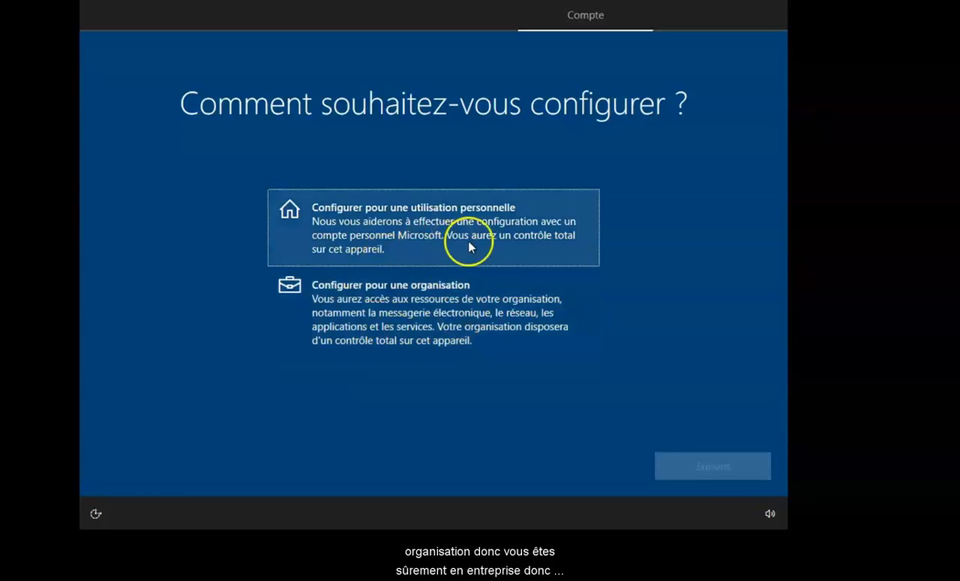
left_click(412, 310)
left_click(704, 465)
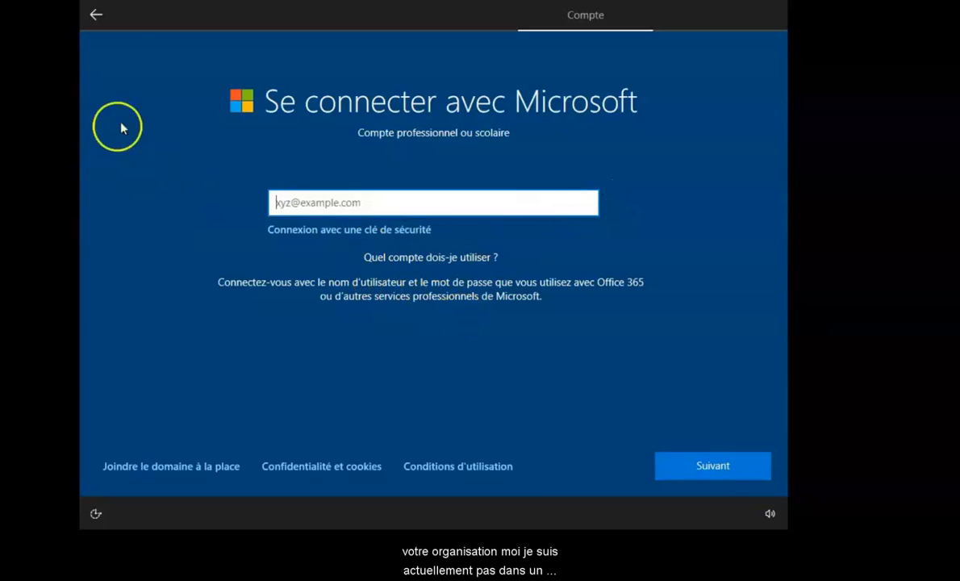
left_click(98, 17)
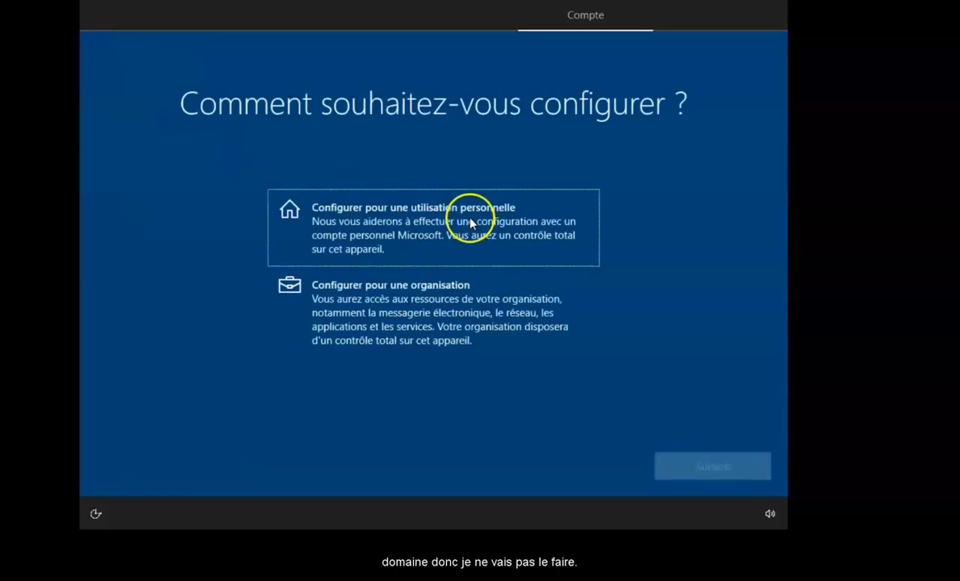
Step: Set up the device for personal use and choose an offline account instead of a Microsoft account
left_click(438, 223)
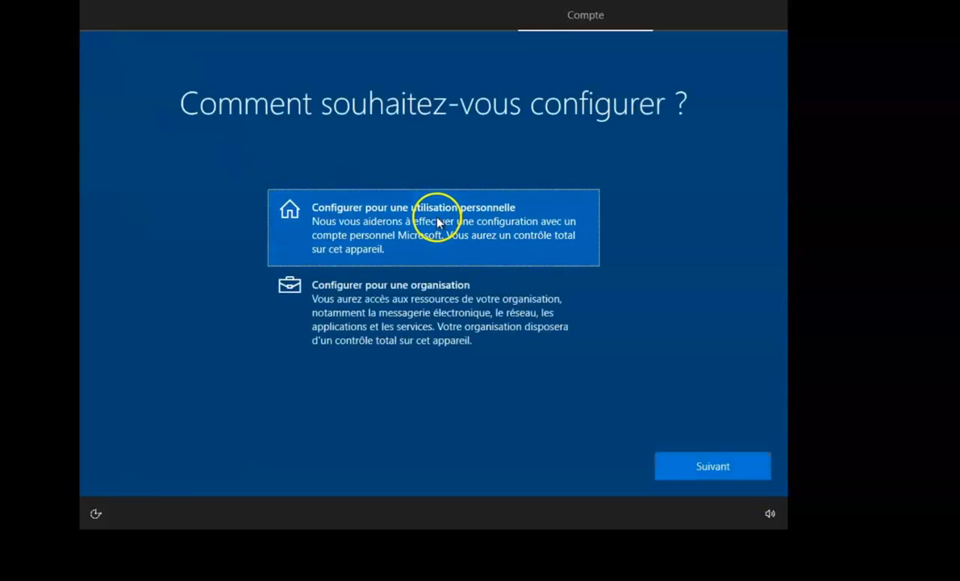
left_click(747, 472)
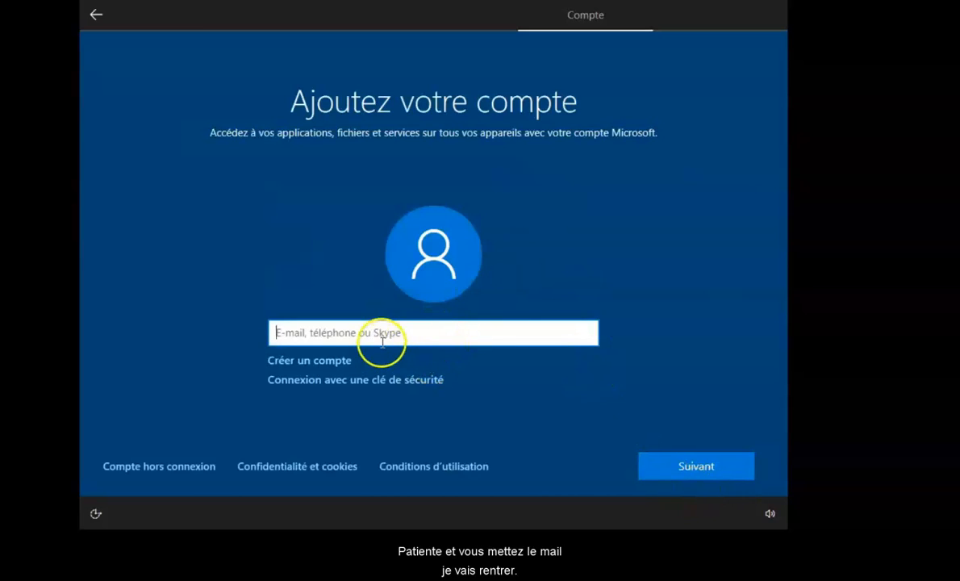
left_click(170, 466)
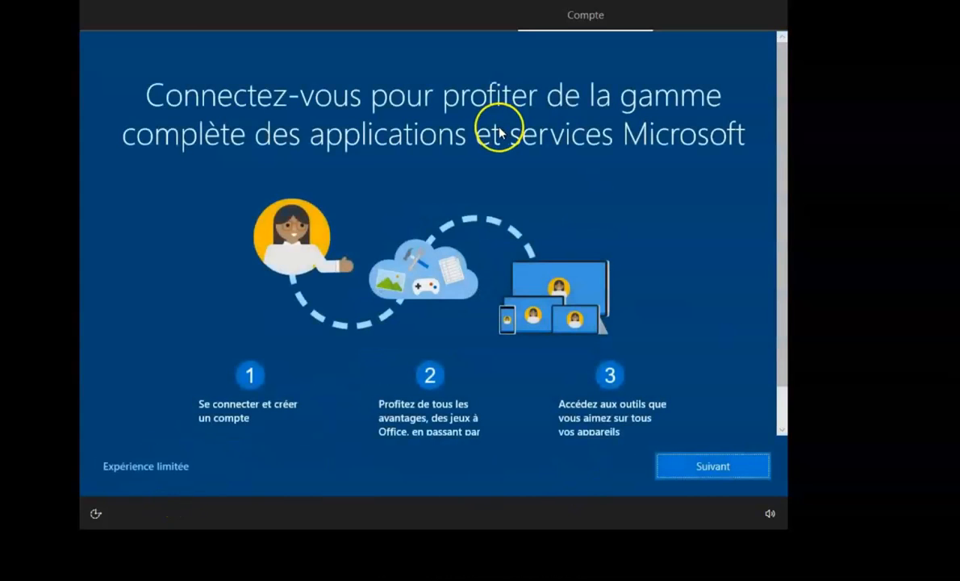
left_click(158, 472)
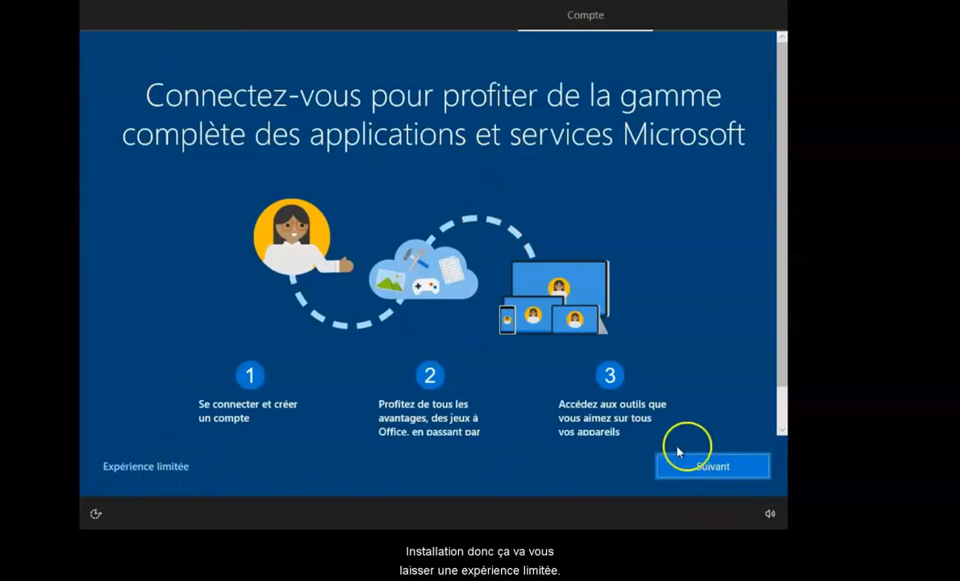
left_click(725, 465)
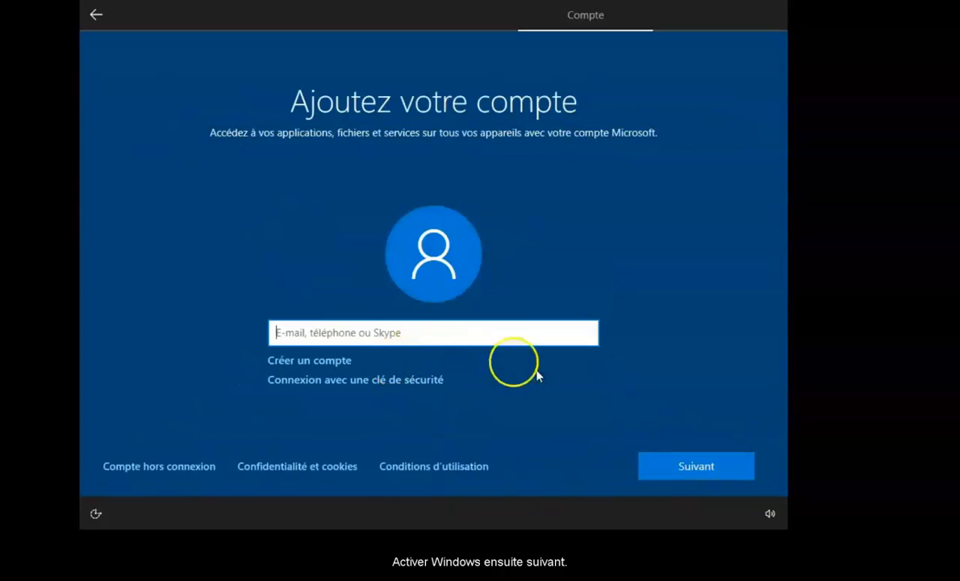
left_click(187, 466)
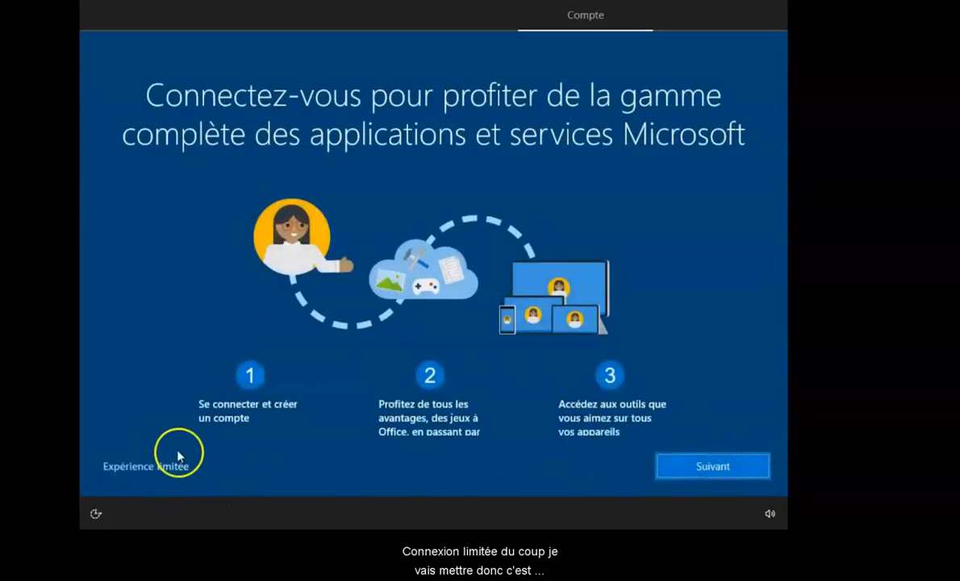
Step: Continue with the limited experience and name the offline account with the PC user's first name
left_click(161, 468)
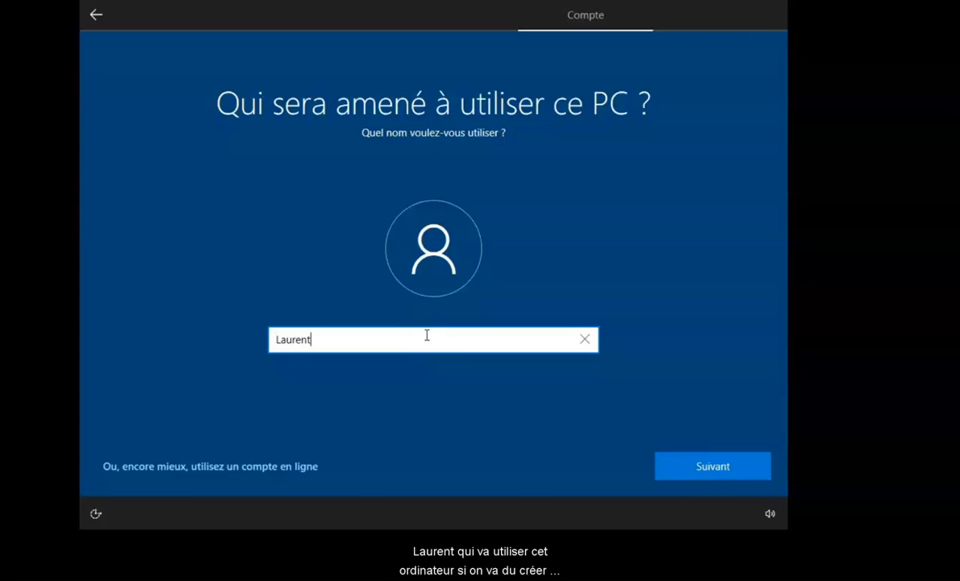
left_click(693, 468)
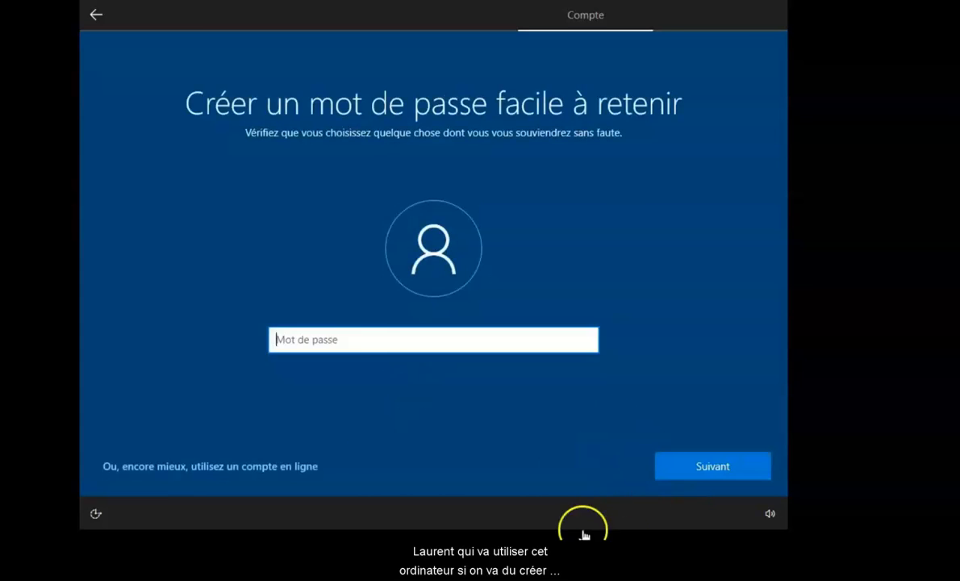
Step: Create the account password and enter it a second time to confirm it
left_click(409, 339)
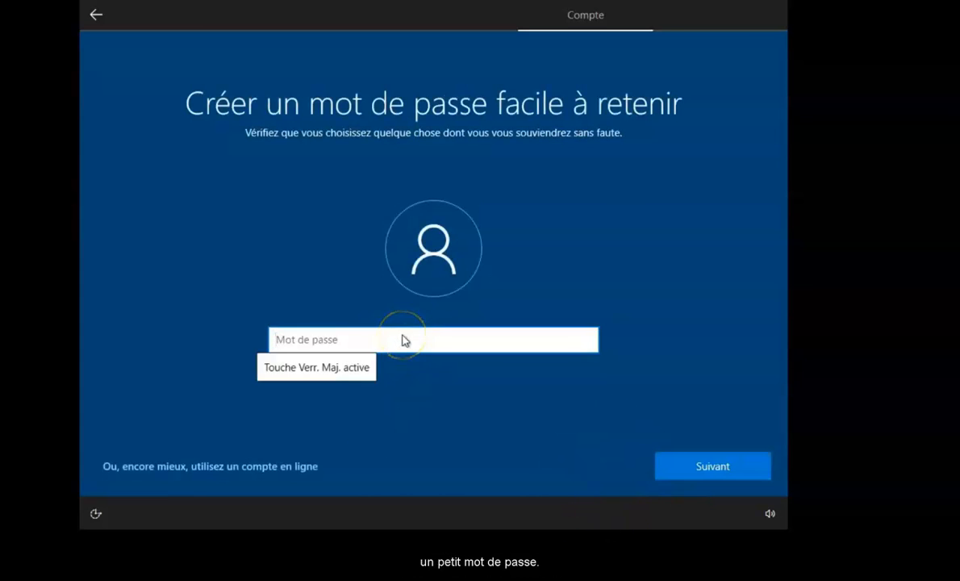
type("•")
key("Caps_Lock")
type("••")
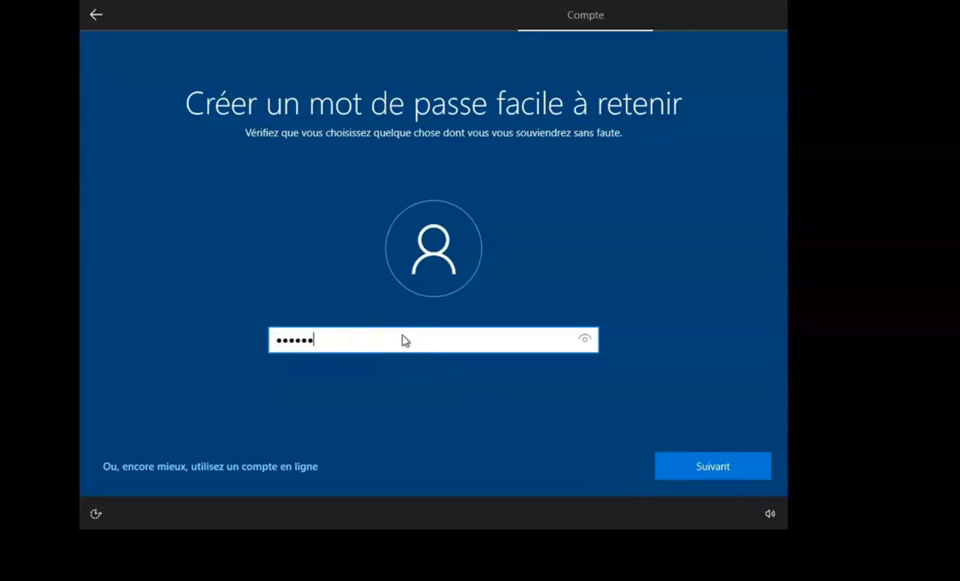
key("Return")
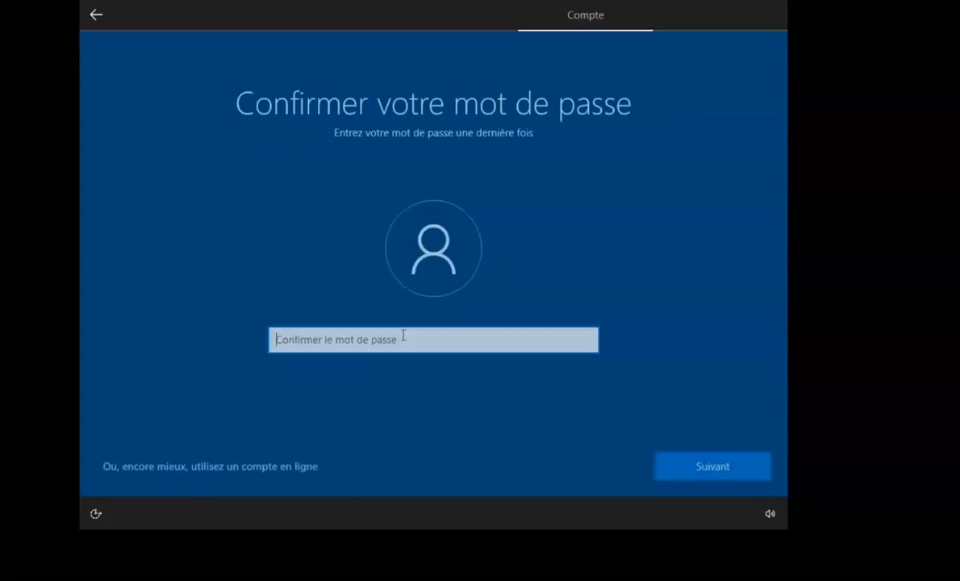
key("Caps_Lock")
type("•")
key("Caps_Lock")
type("••••••••••")
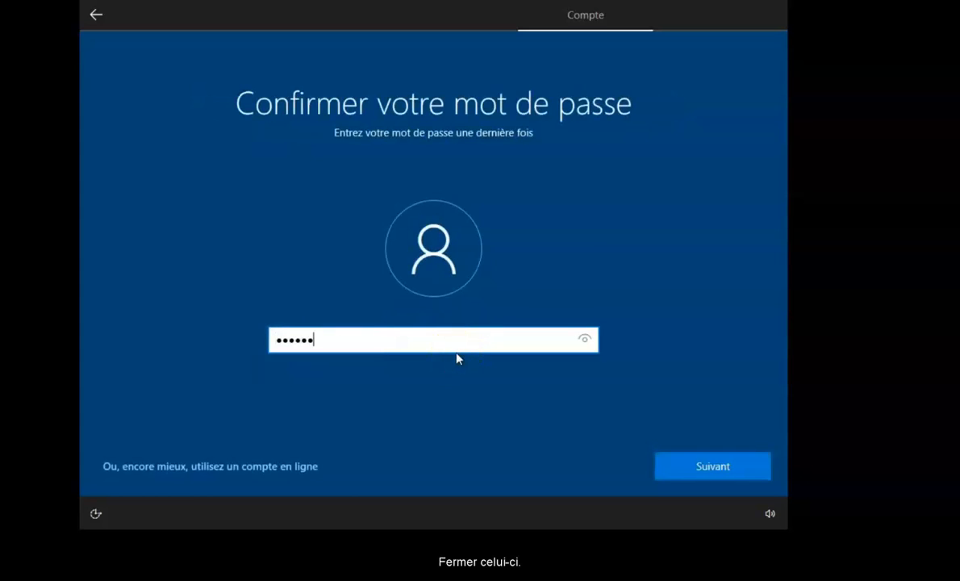
key("Return")
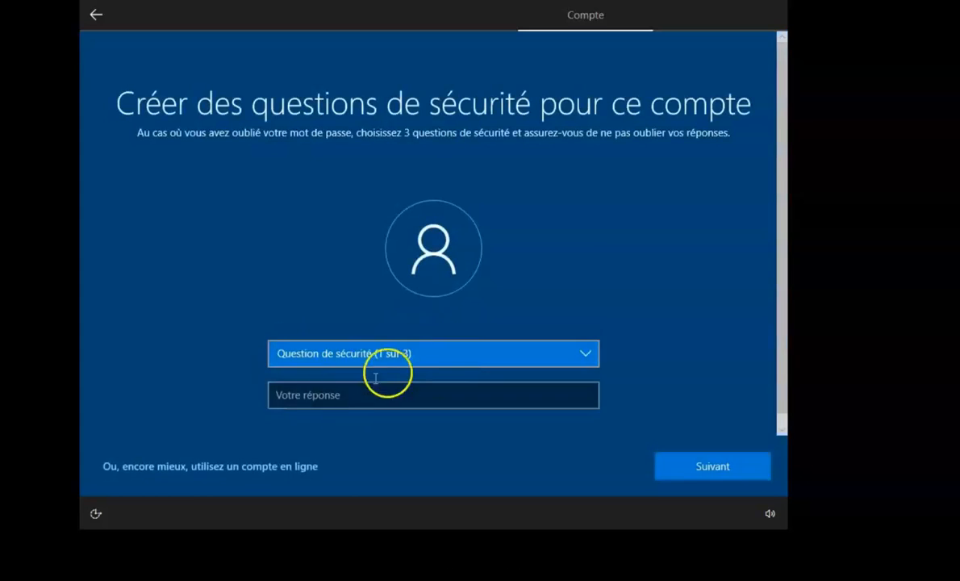
Step: Set the first security question to the name of the first pet, with a placeholder answer
left_click(333, 392)
left_click(412, 359)
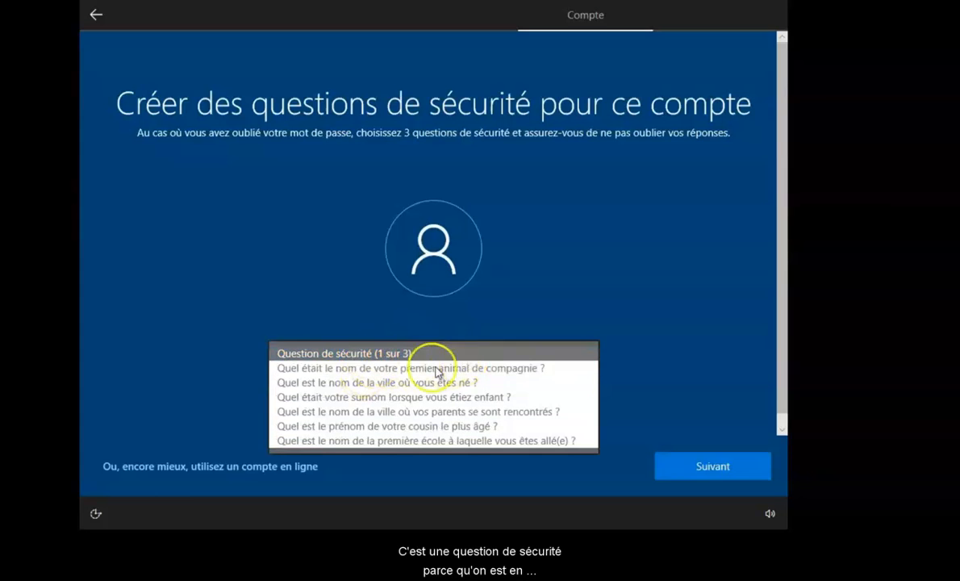
left_click(379, 368)
left_click(373, 394)
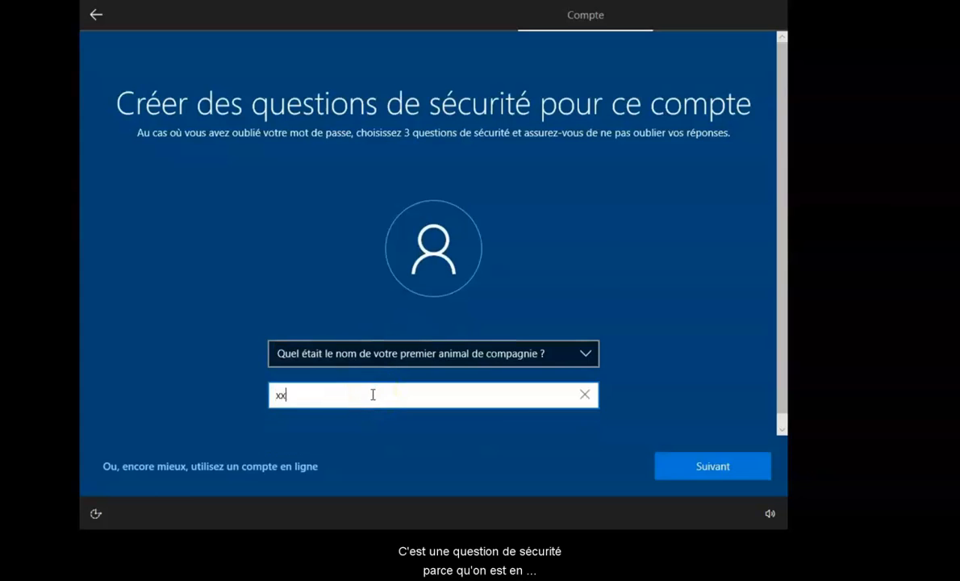
left_click(686, 462)
Step: Set the second security question to the childhood nickname, with the placeholder answer "xxx"
left_click(346, 393)
left_click(363, 355)
left_click(376, 389)
left_click(360, 394)
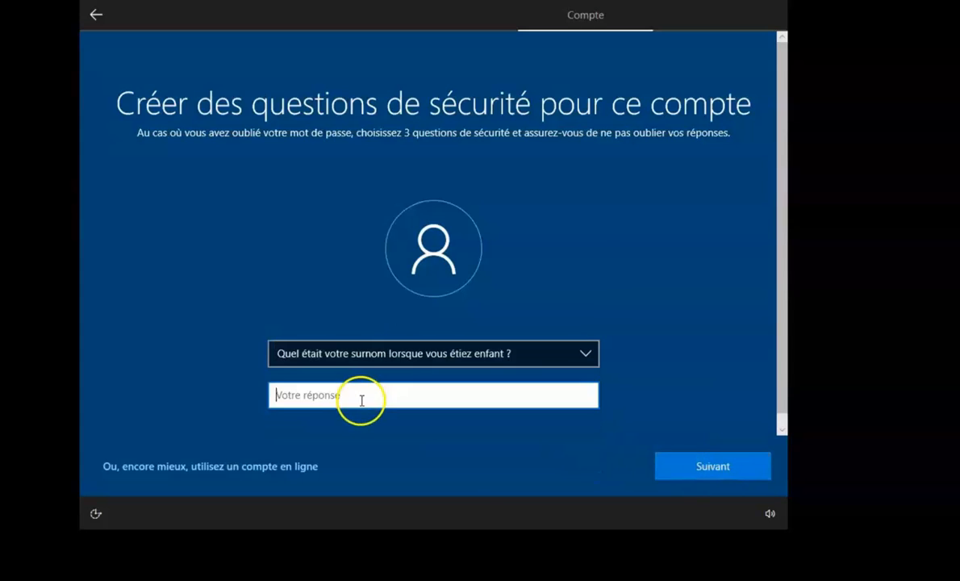
type("xxx")
left_click(722, 469)
left_click(732, 466)
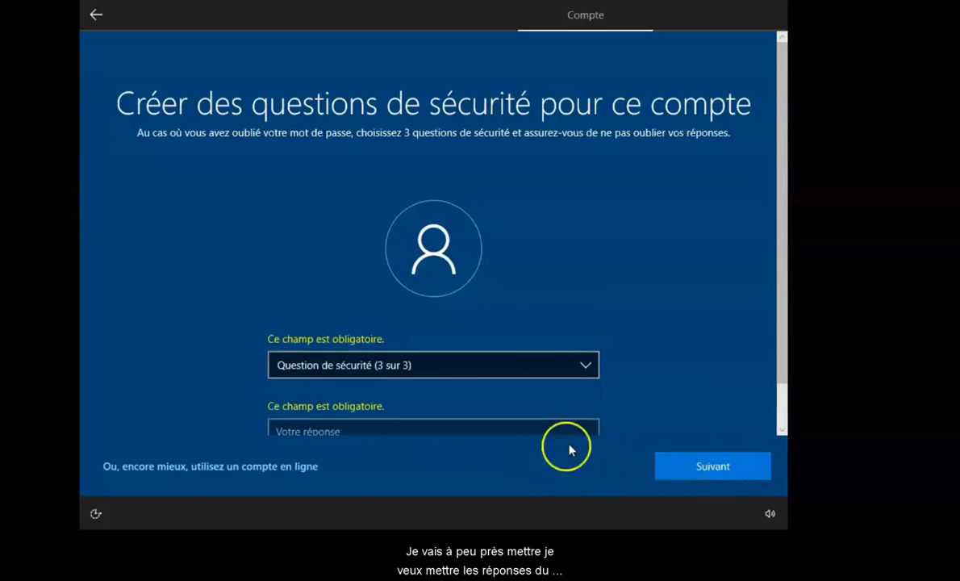
Step: Choose a third security question, answer it with the placeholder "xxx" and submit it
left_click(441, 364)
left_click(413, 373)
left_click(368, 388)
type("xxx")
left_click(730, 467)
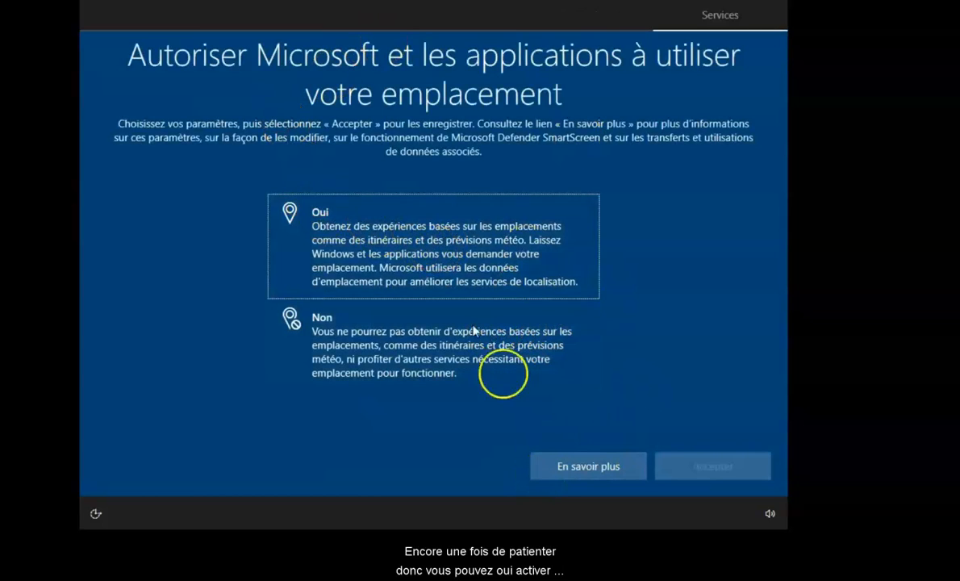
Step: Allow Microsoft and apps to use the location, and accept the first option of the following privacy setting
left_click(471, 288)
left_click(708, 464)
left_click(395, 240)
left_click(717, 468)
Step: Choose to send required and optional diagnostic data, and accept the first option of the following privacy setting
left_click(375, 307)
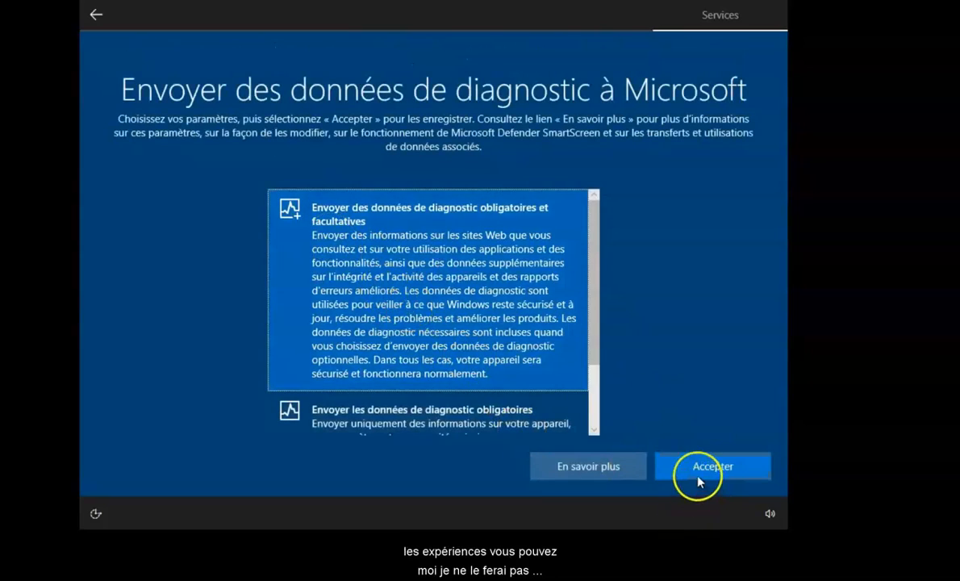
left_click(665, 462)
left_click(386, 208)
left_click(699, 467)
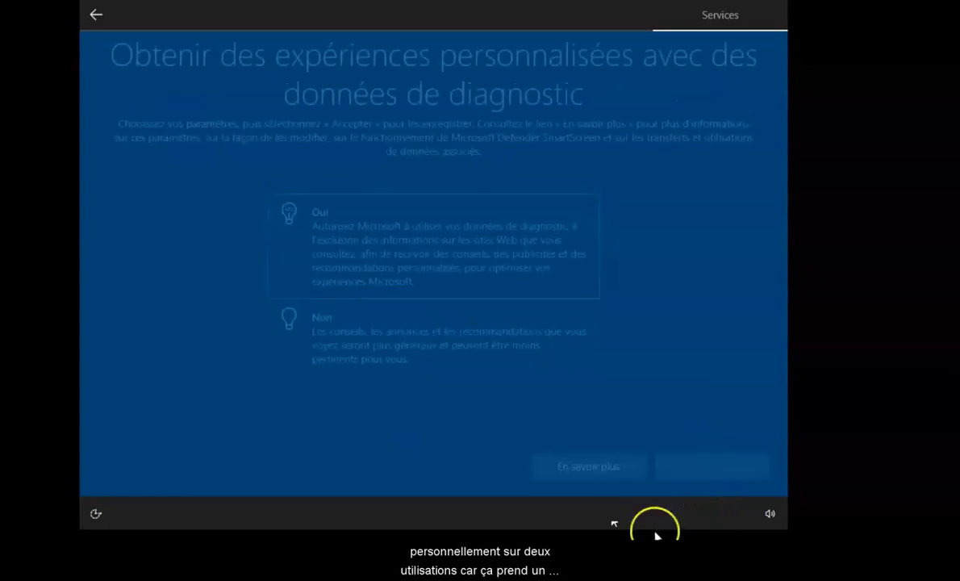
Step: Accept the first option of the remaining privacy settings, including personalised experiences with diagnostic data, and accept Cortana
left_click(424, 253)
left_click(670, 465)
left_click(440, 236)
left_click(710, 476)
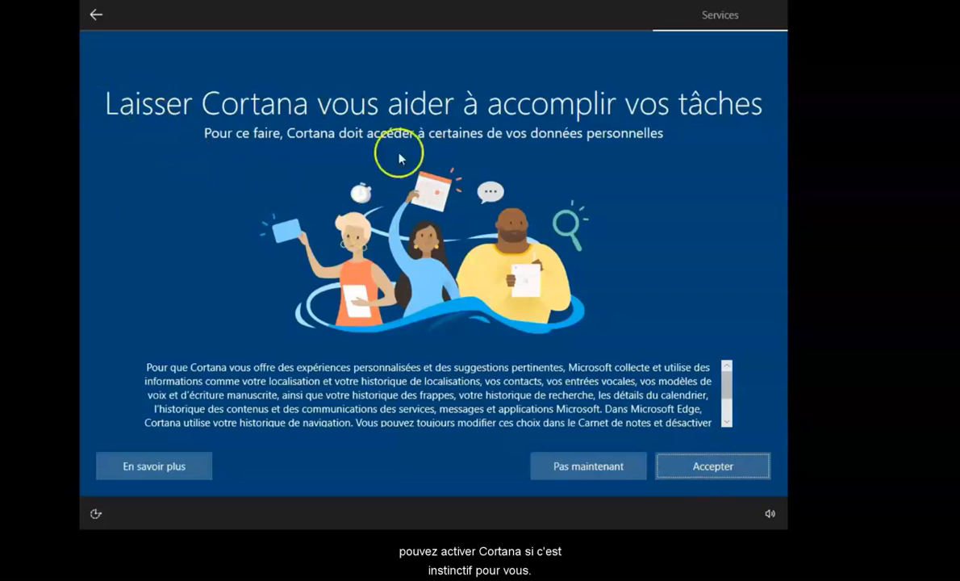
left_click(706, 475)
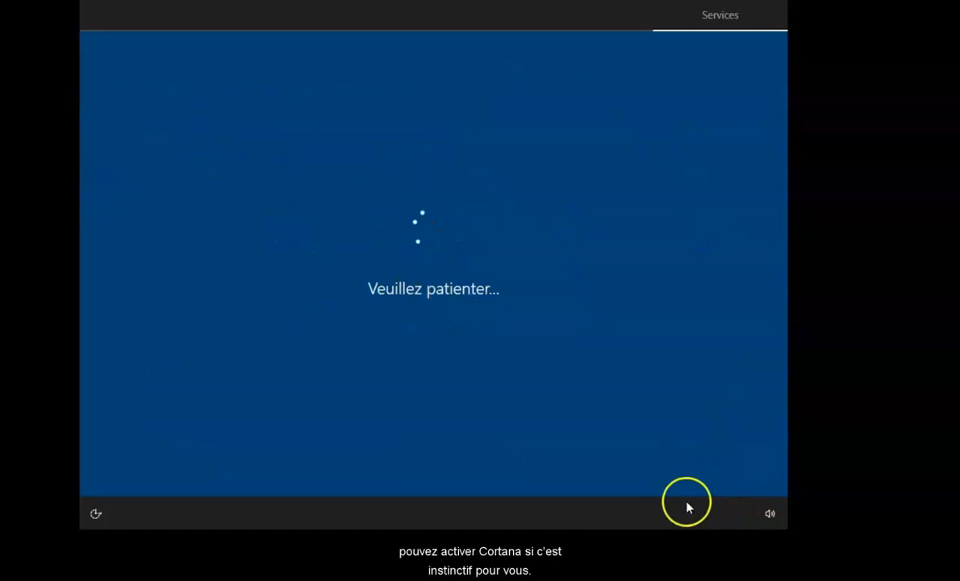